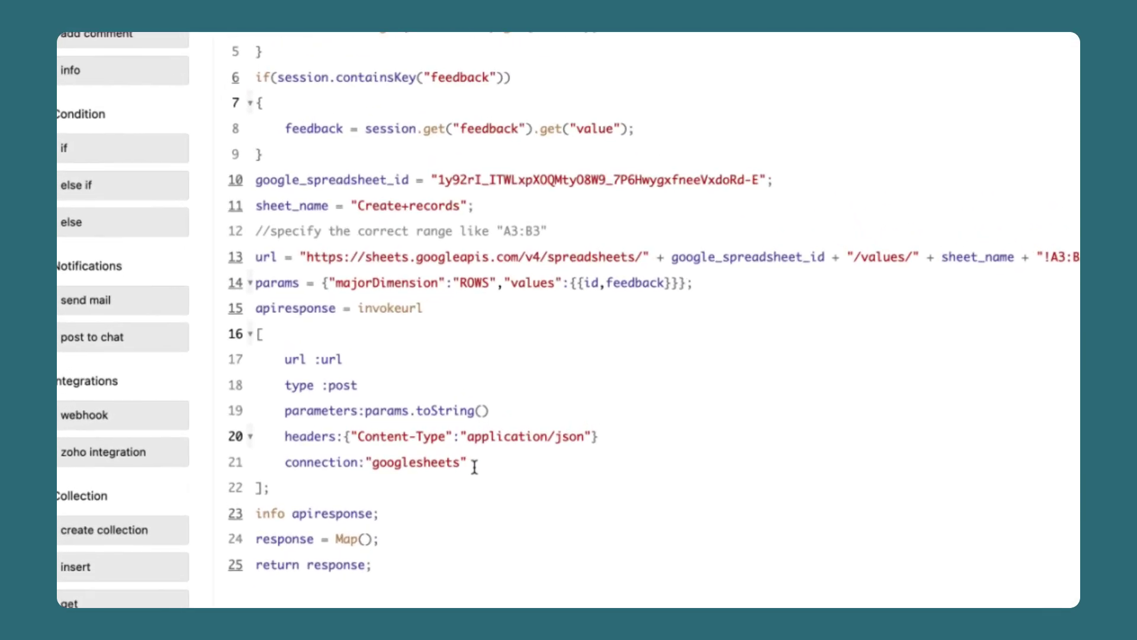
- Highlight the connection name in the script, then test the plug with feedback Good and visitor ID 23
{"action": "left_click_drag", "start_coordinate": [438, 462], "coordinate": [291, 466]}
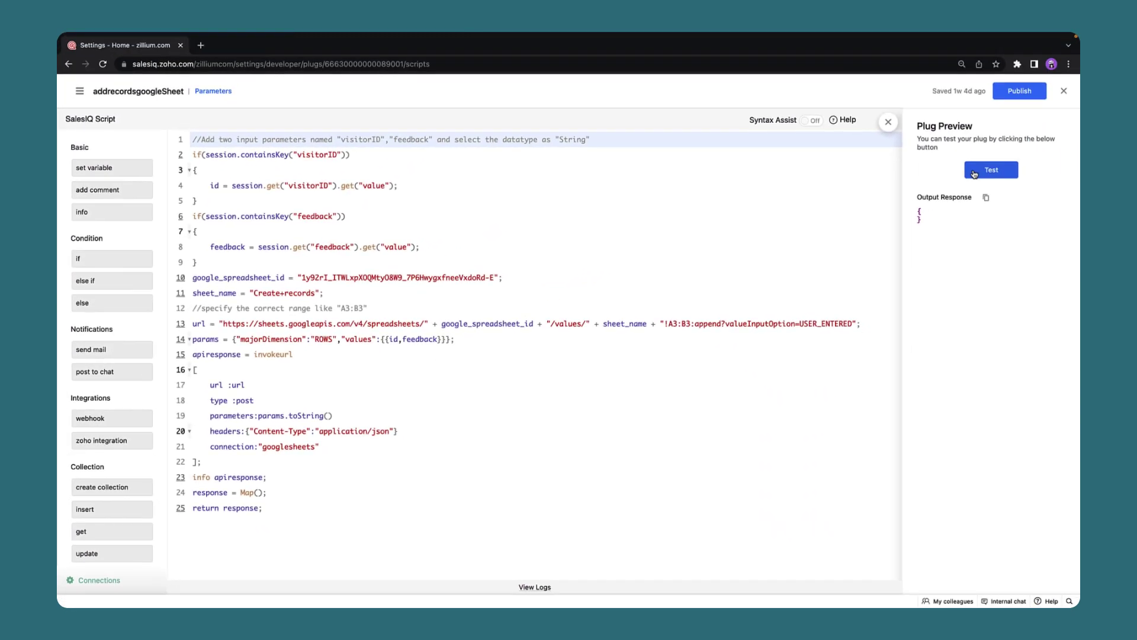
{"action": "left_click", "coordinate": [984, 171]}
{"action": "type", "text": "Good"}
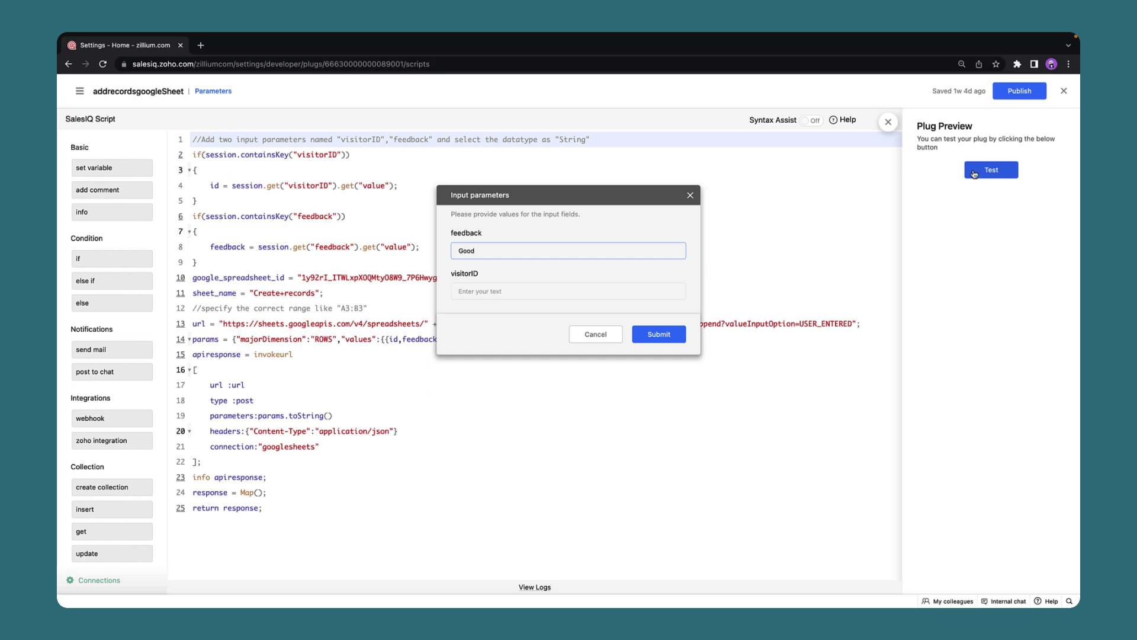
{"action": "left_click", "coordinate": [634, 295]}
{"action": "type", "text": "23456"}
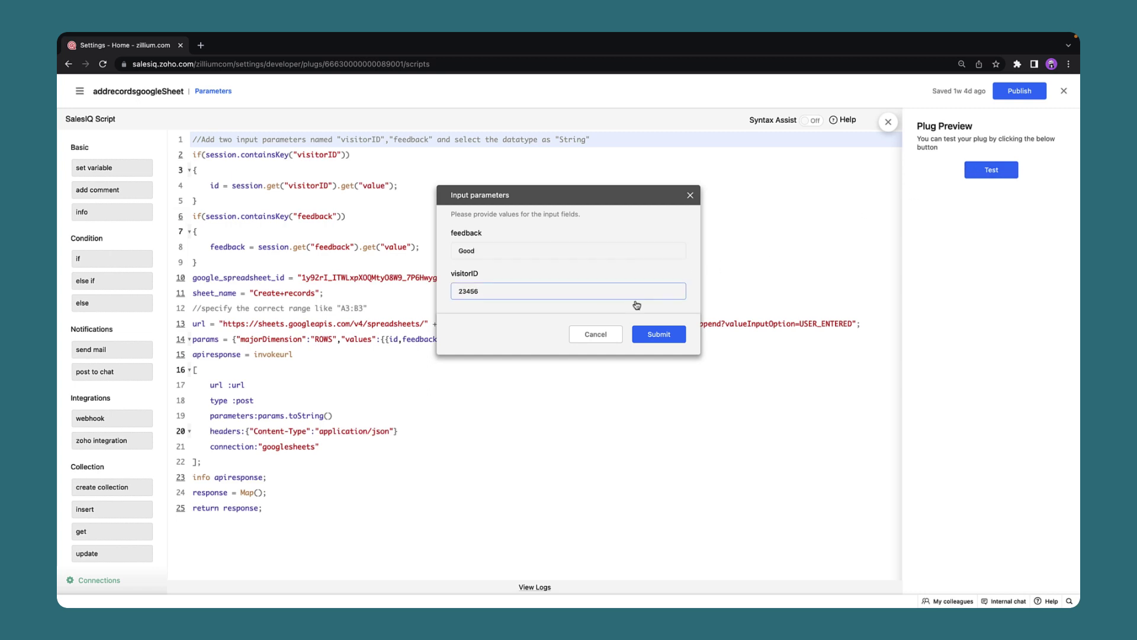
{"action": "left_click", "coordinate": [646, 336]}
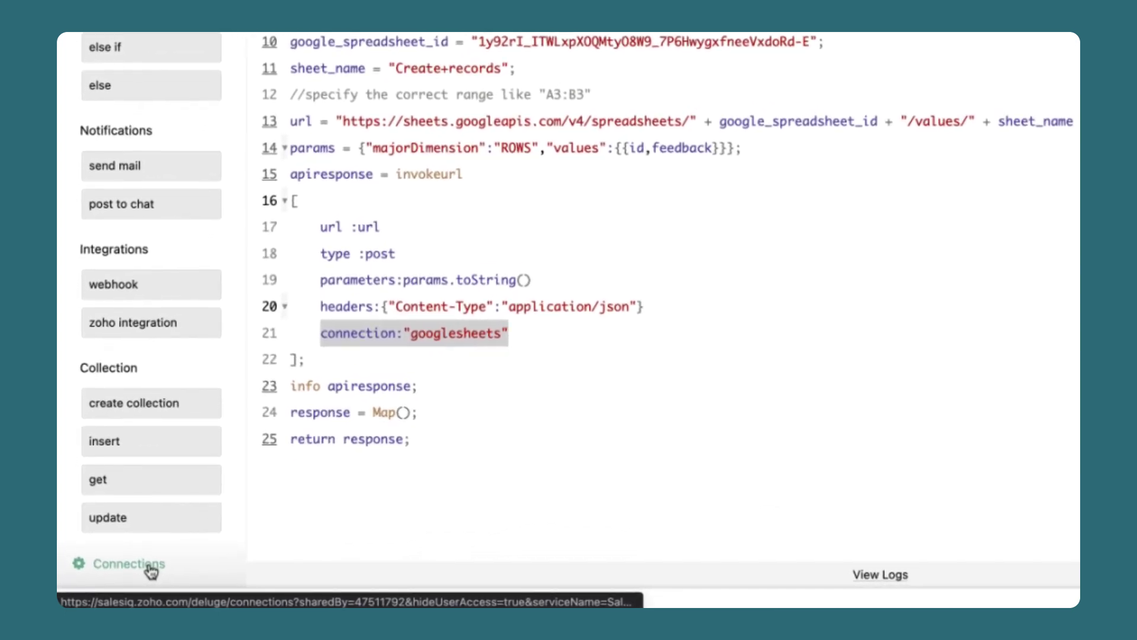
- From the saved connections list, create a new connection with Google as its service
{"action": "left_click", "coordinate": [150, 569]}
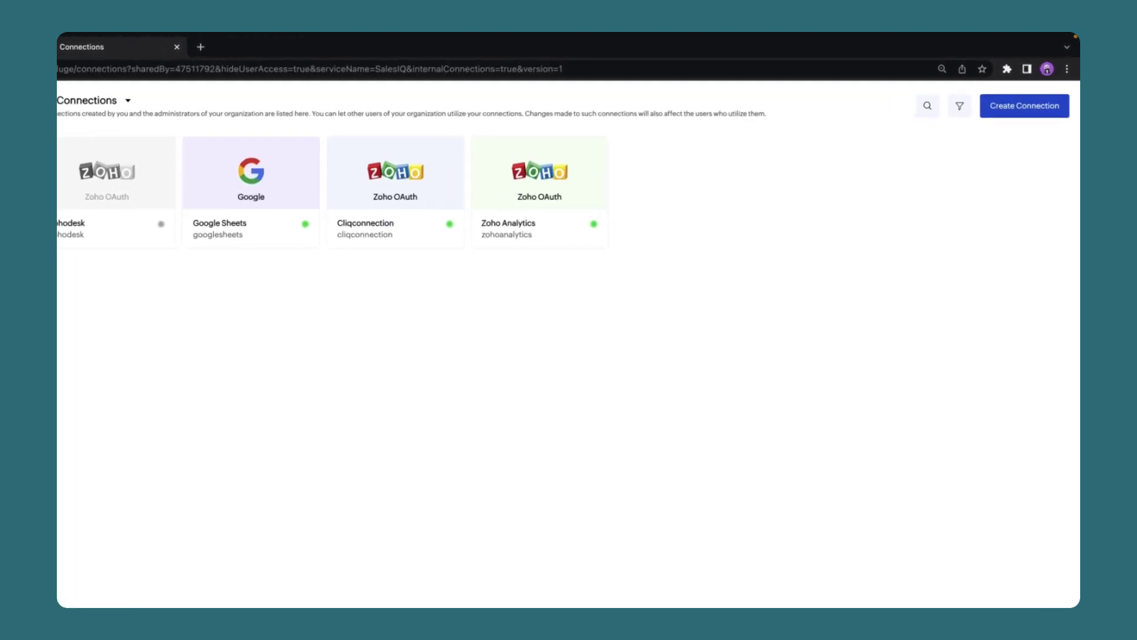
{"action": "left_click", "coordinate": [969, 150]}
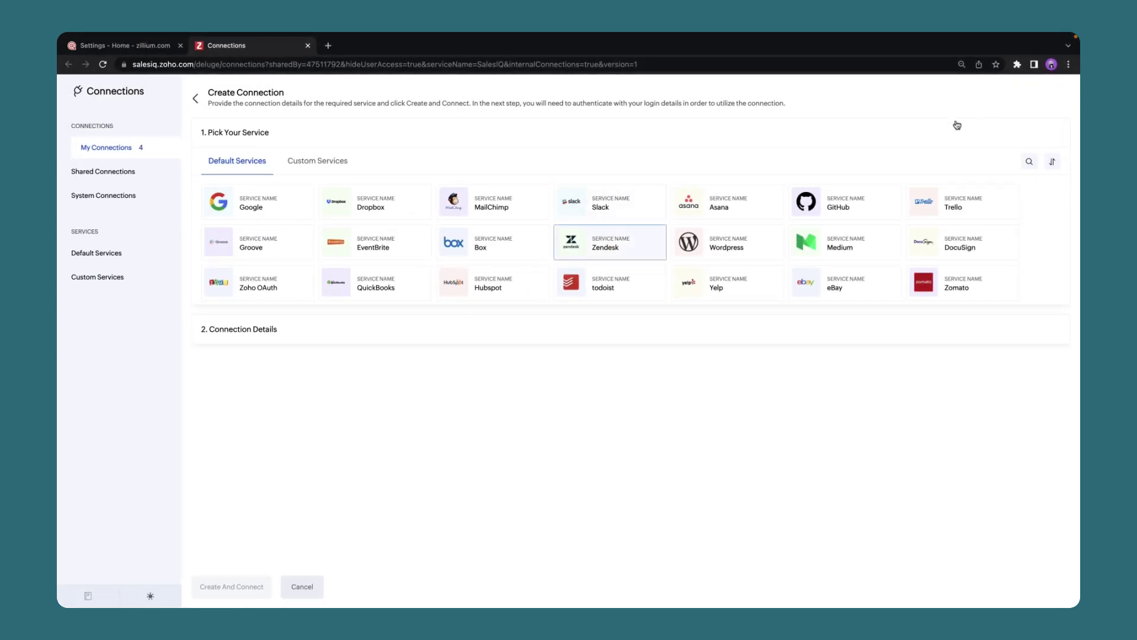
{"action": "scroll", "coordinate": [573, 254], "scroll_direction": "down", "scroll_amount": 1}
{"action": "scroll", "coordinate": [573, 254], "scroll_direction": "down", "scroll_amount": 1}
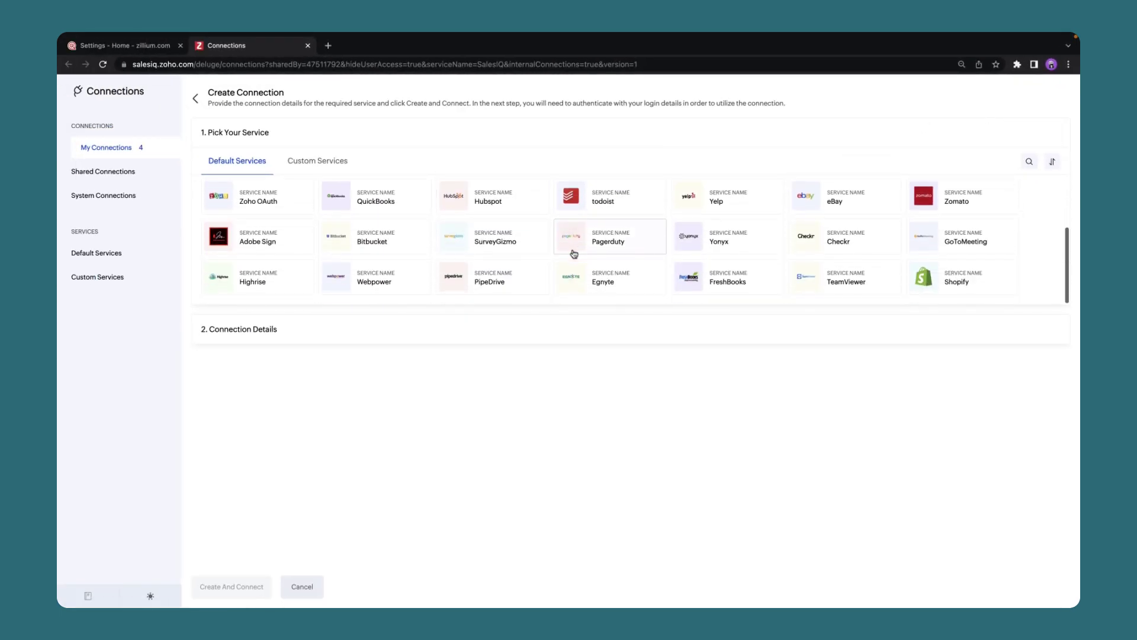
{"action": "scroll", "coordinate": [573, 254], "scroll_direction": "up", "scroll_amount": 1}
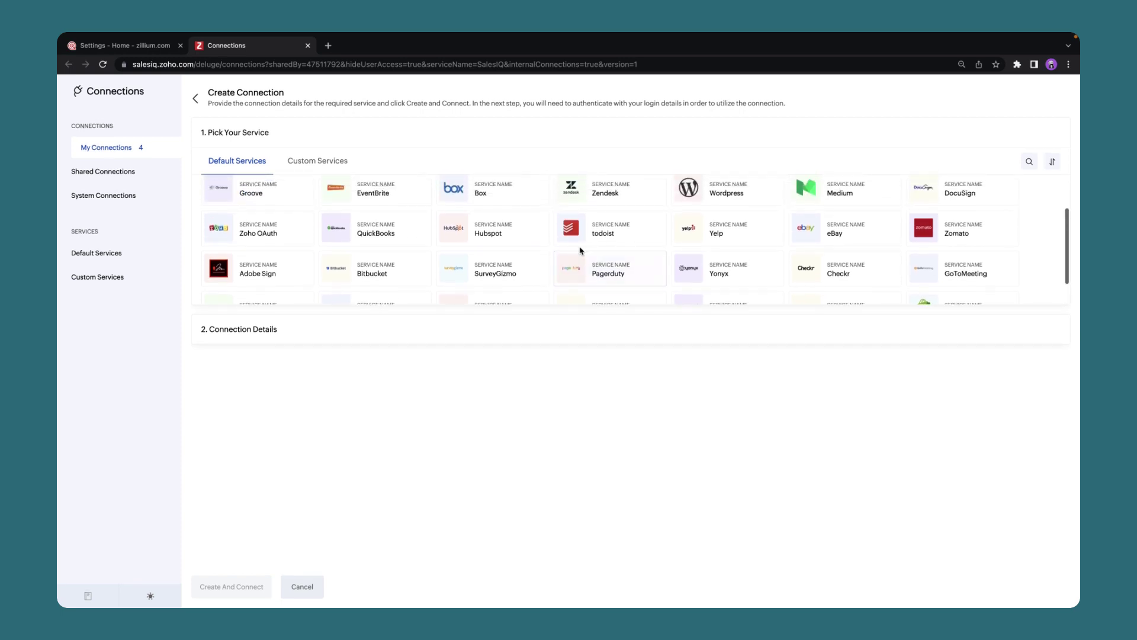
{"action": "scroll", "coordinate": [578, 251], "scroll_direction": "up", "scroll_amount": 1}
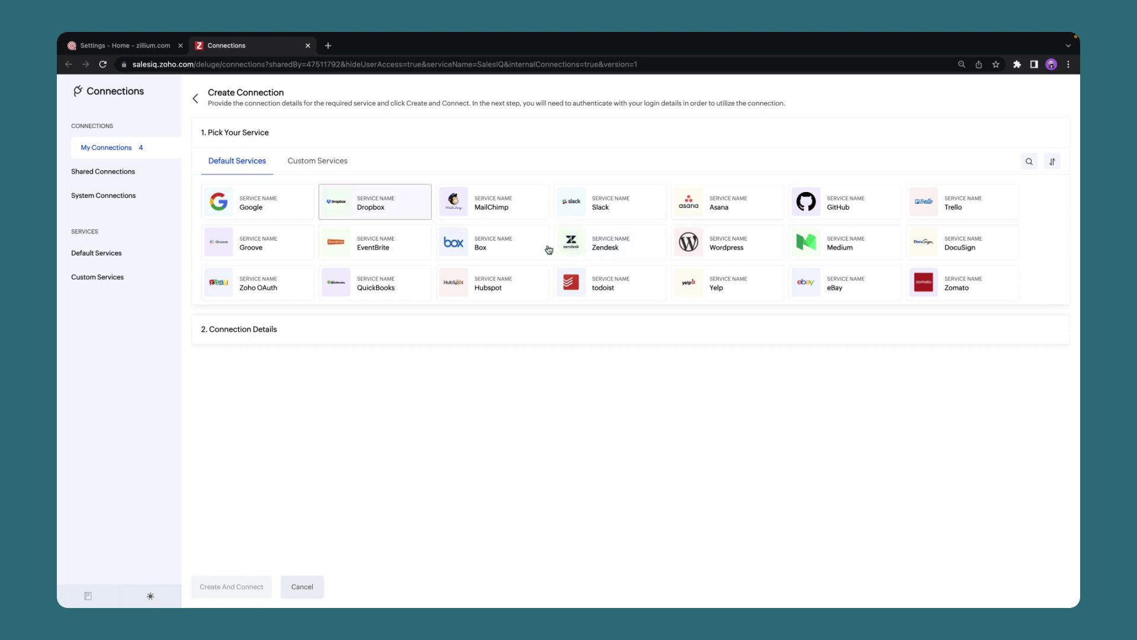
{"action": "left_click", "coordinate": [280, 204]}
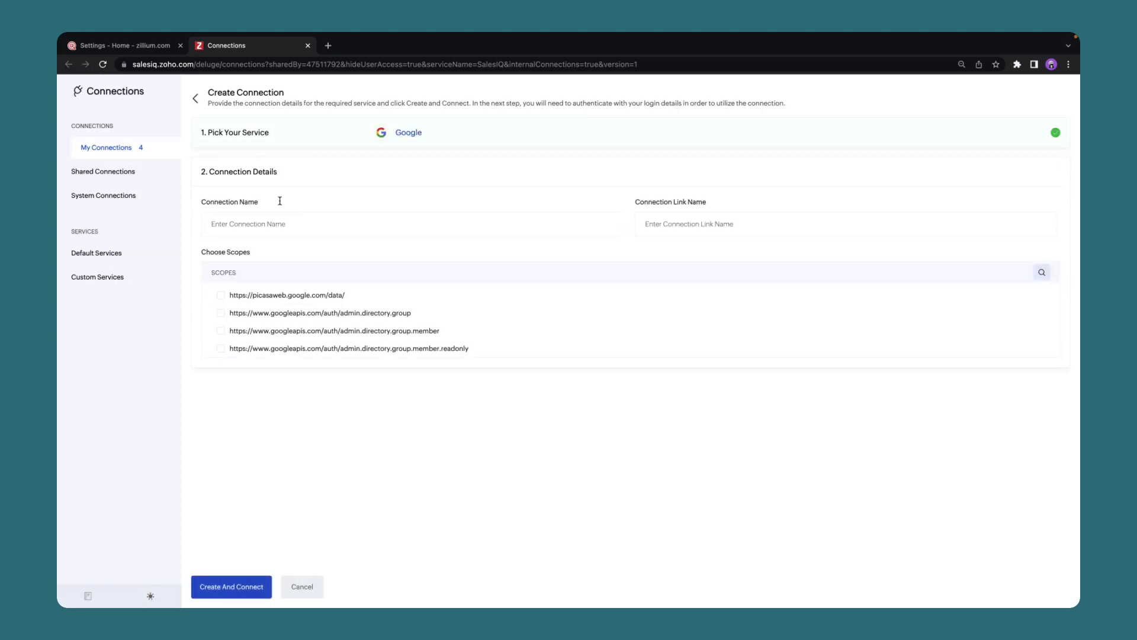
{"action": "type", "text": "Google"}
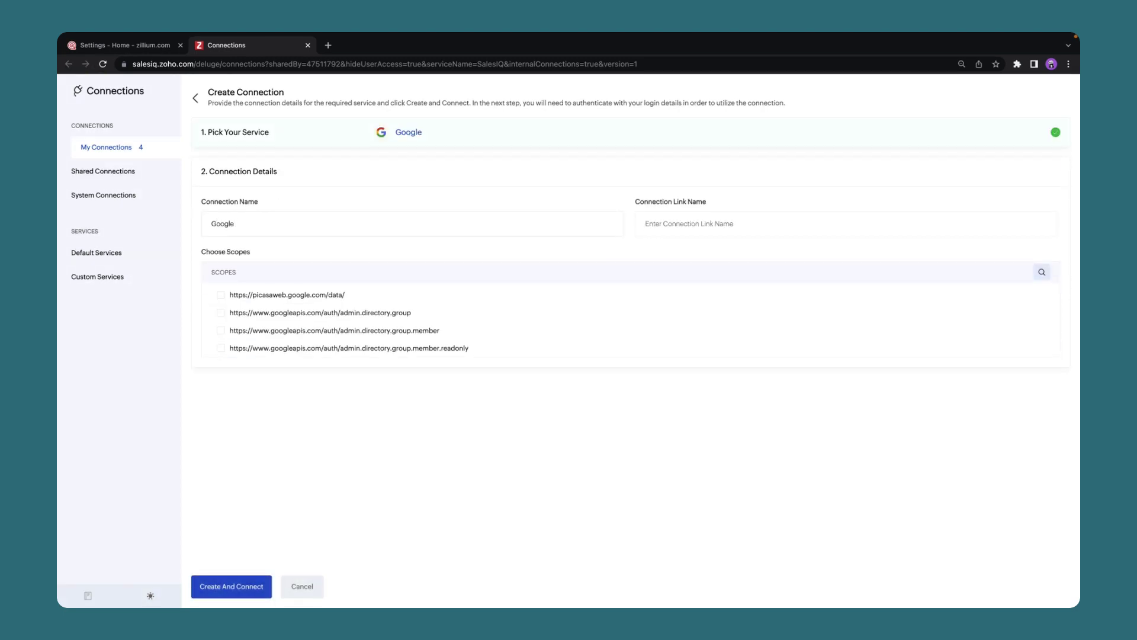
{"action": "type", "text": " Spreadshee"}
{"action": "type", "text": "t"}
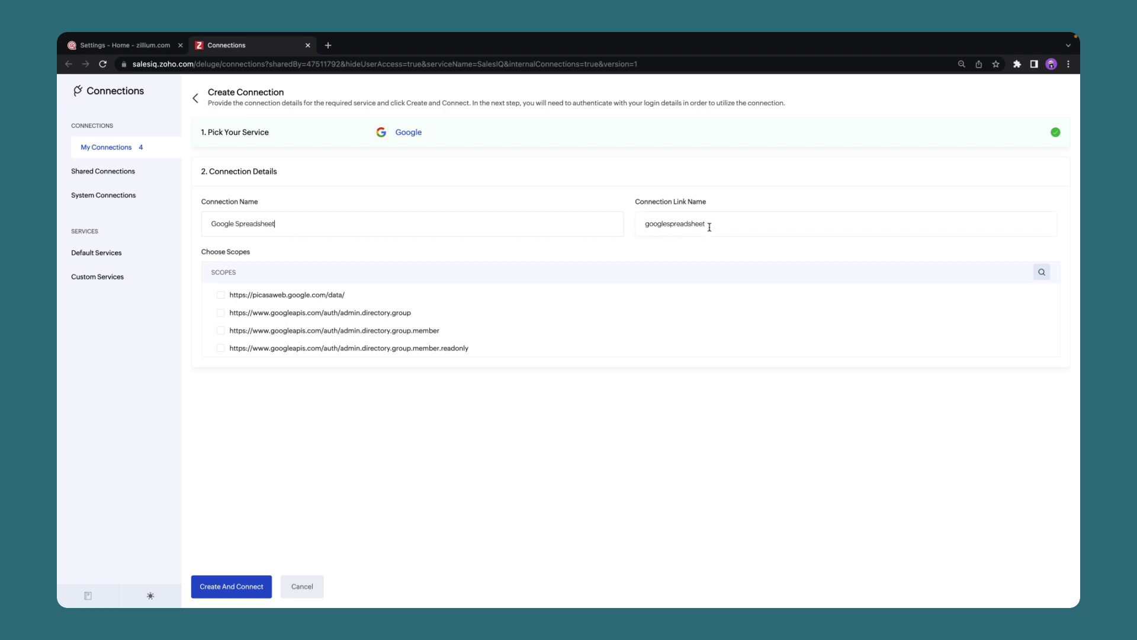
- Keep link name googlespreadsheet and grant the analytics, analytics.edit, manage.users and readonly scopes
{"action": "left_click_drag", "start_coordinate": [709, 227], "coordinate": [640, 226]}
{"action": "left_click", "coordinate": [690, 227]}
{"action": "scroll", "coordinate": [462, 305], "scroll_direction": "down", "scroll_amount": 5}
{"action": "left_click", "coordinate": [447, 315]}
{"action": "left_click", "coordinate": [447, 333]}
{"action": "left_click", "coordinate": [445, 350]}
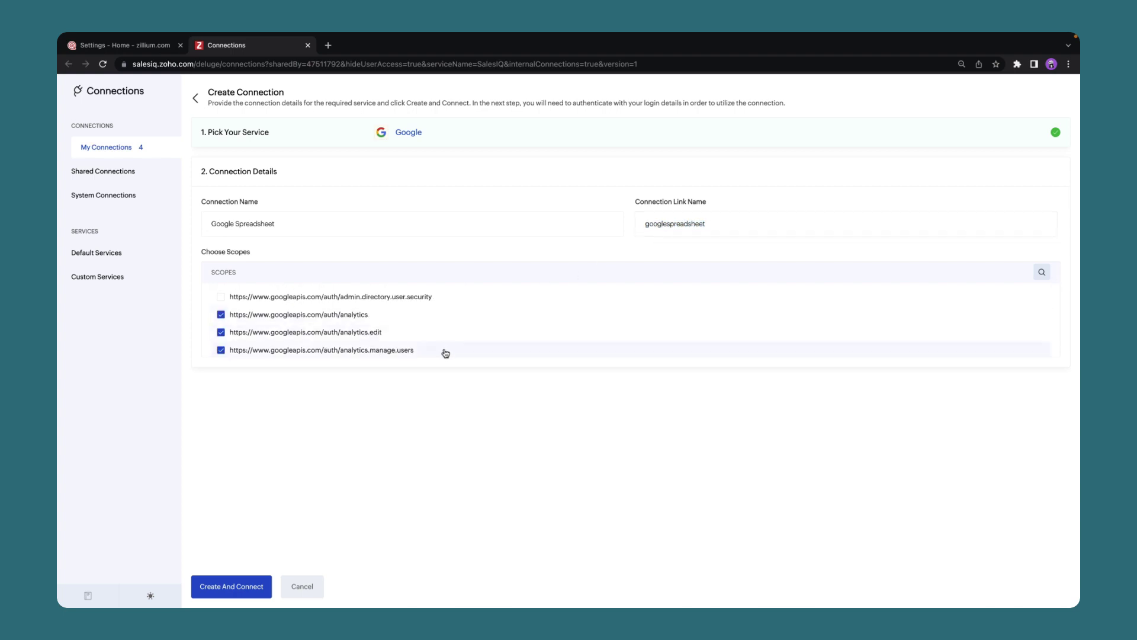
{"action": "scroll", "coordinate": [444, 344], "scroll_direction": "down", "scroll_amount": 1}
{"action": "left_click", "coordinate": [444, 353]}
{"action": "scroll", "coordinate": [444, 353], "scroll_direction": "down", "scroll_amount": 3}
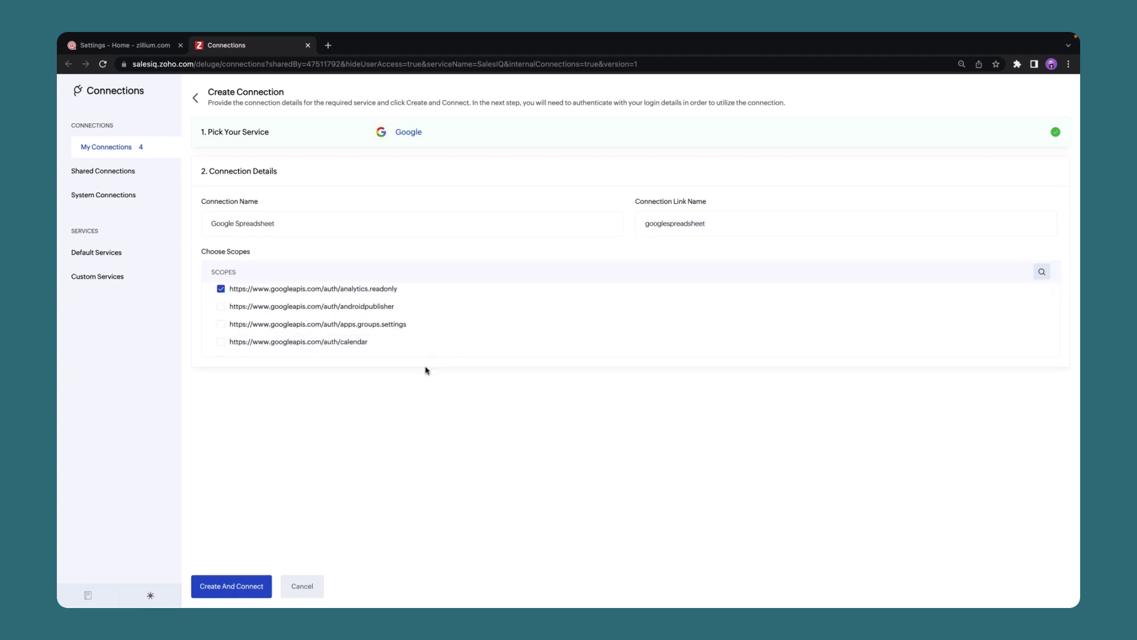
- Create the Google Spreadsheet connection and authorize it with the Google account so it shows Connected
{"action": "left_click", "coordinate": [255, 587]}
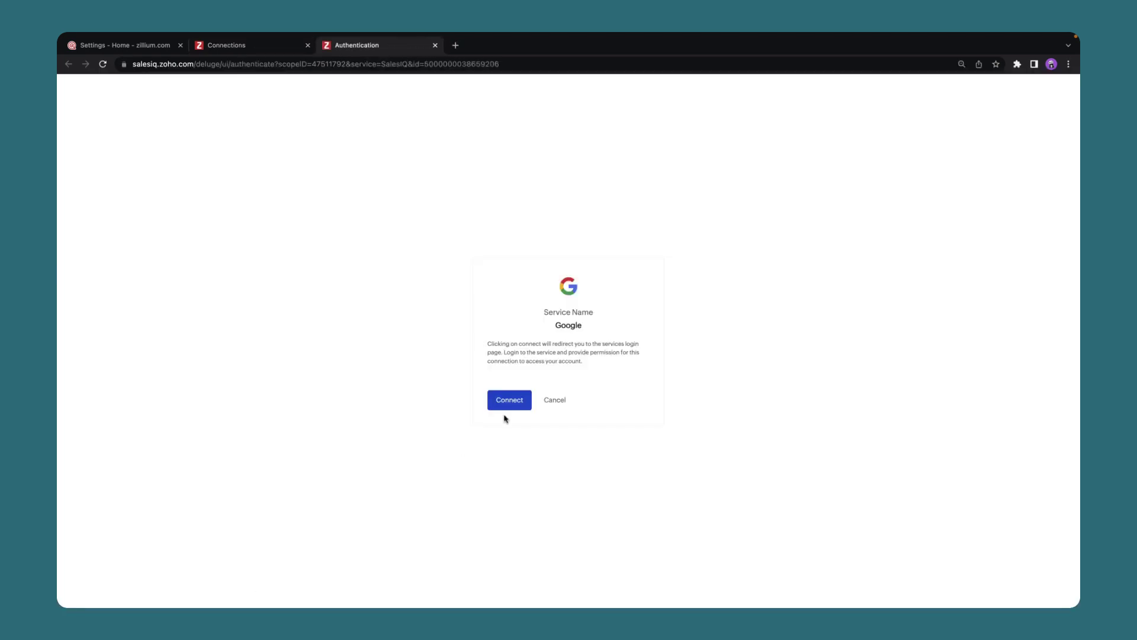
{"action": "left_click", "coordinate": [519, 406]}
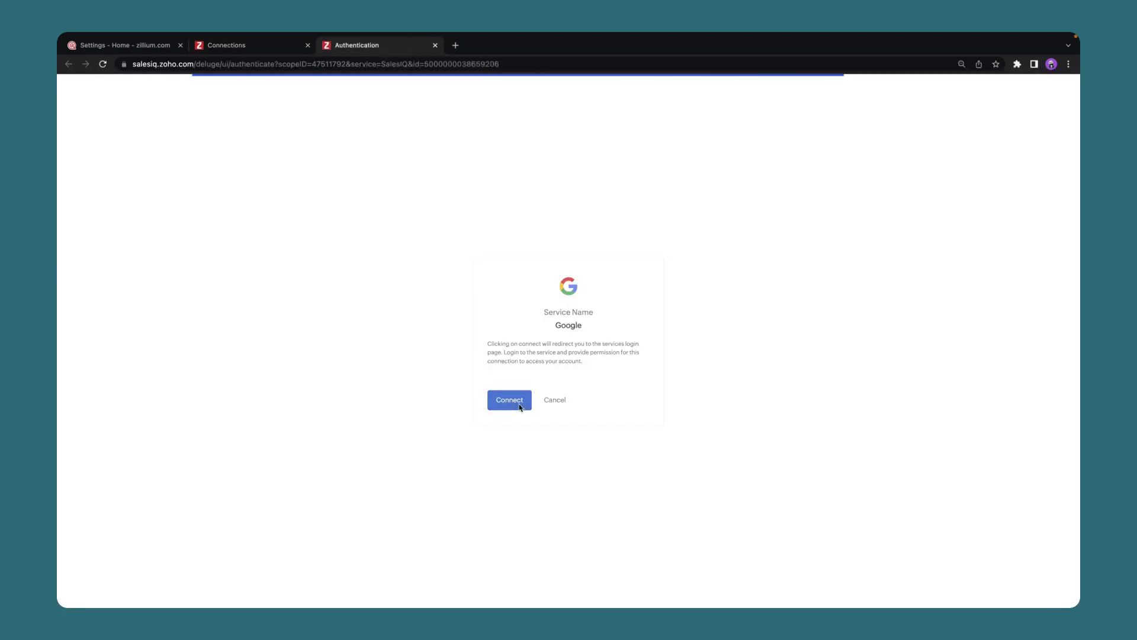
{"action": "left_click", "coordinate": [518, 406]}
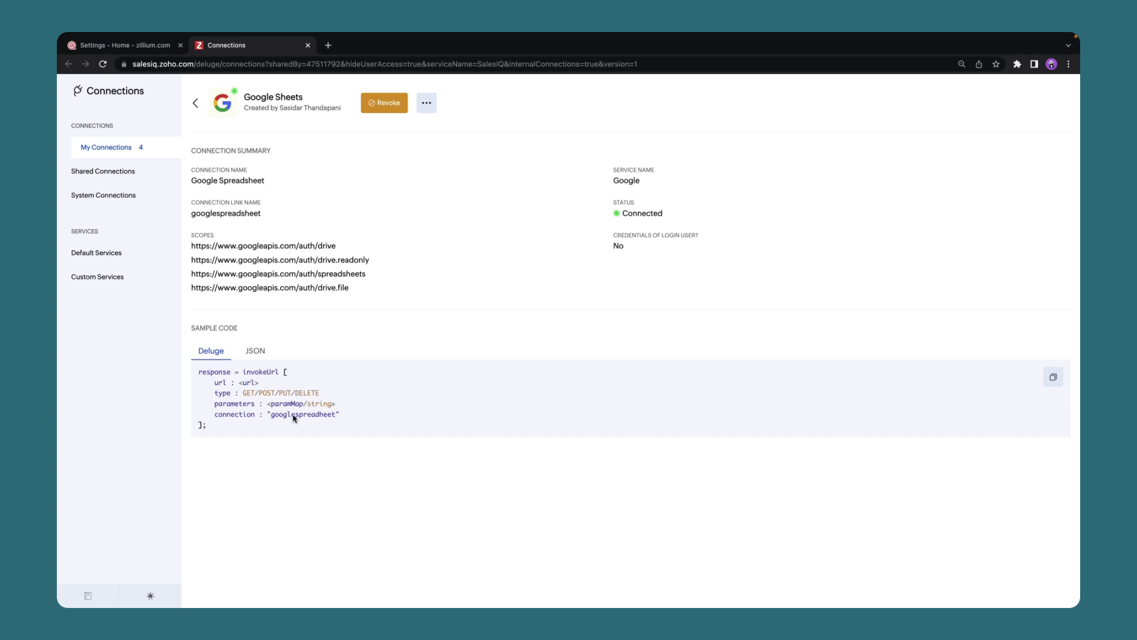
- Select the googlespreadsheet link name to copy and return to the plug script editor
{"action": "double_click", "coordinate": [247, 212]}
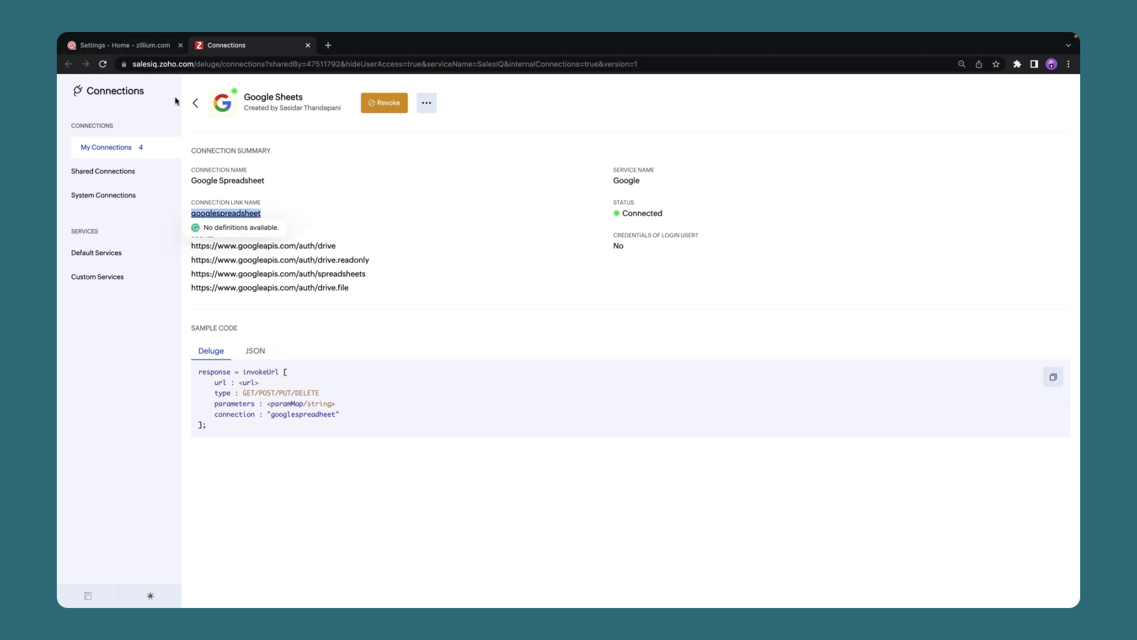
{"action": "left_click", "coordinate": [145, 45]}
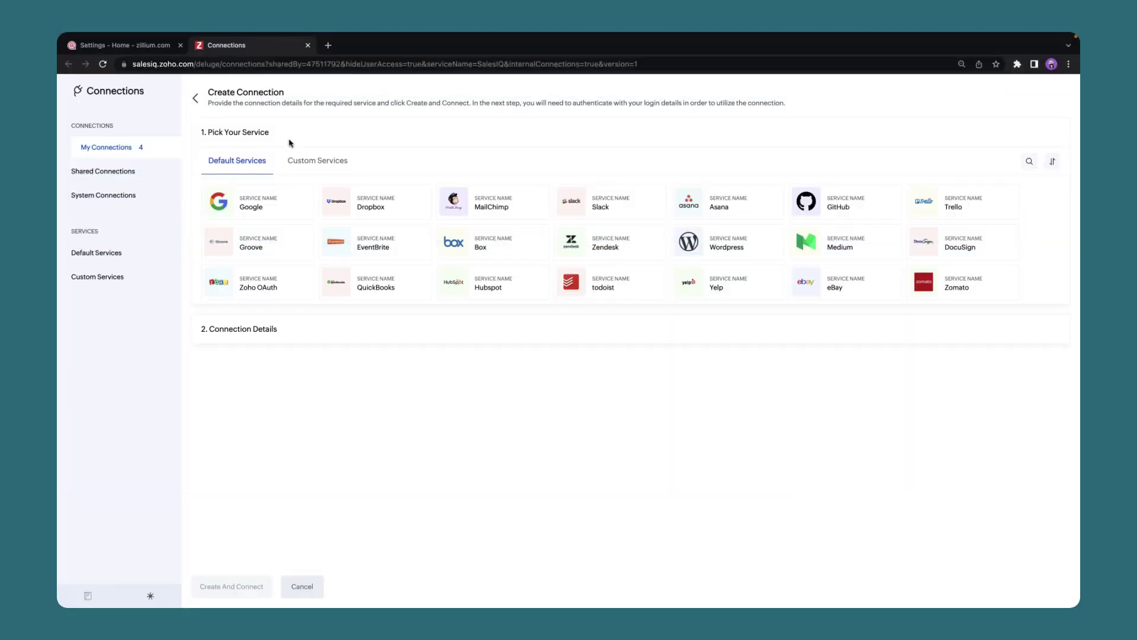
{"action": "scroll", "coordinate": [307, 221], "scroll_direction": "down", "scroll_amount": 2}
{"action": "scroll", "coordinate": [307, 221], "scroll_direction": "up", "scroll_amount": 1}
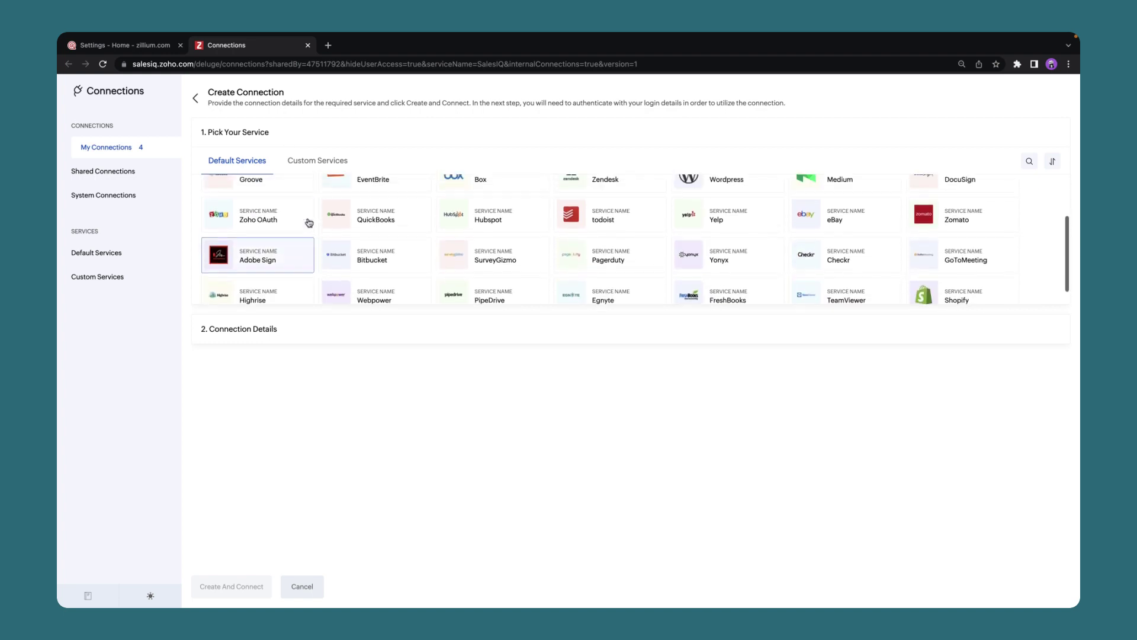
{"action": "scroll", "coordinate": [308, 223], "scroll_direction": "up", "scroll_amount": 1}
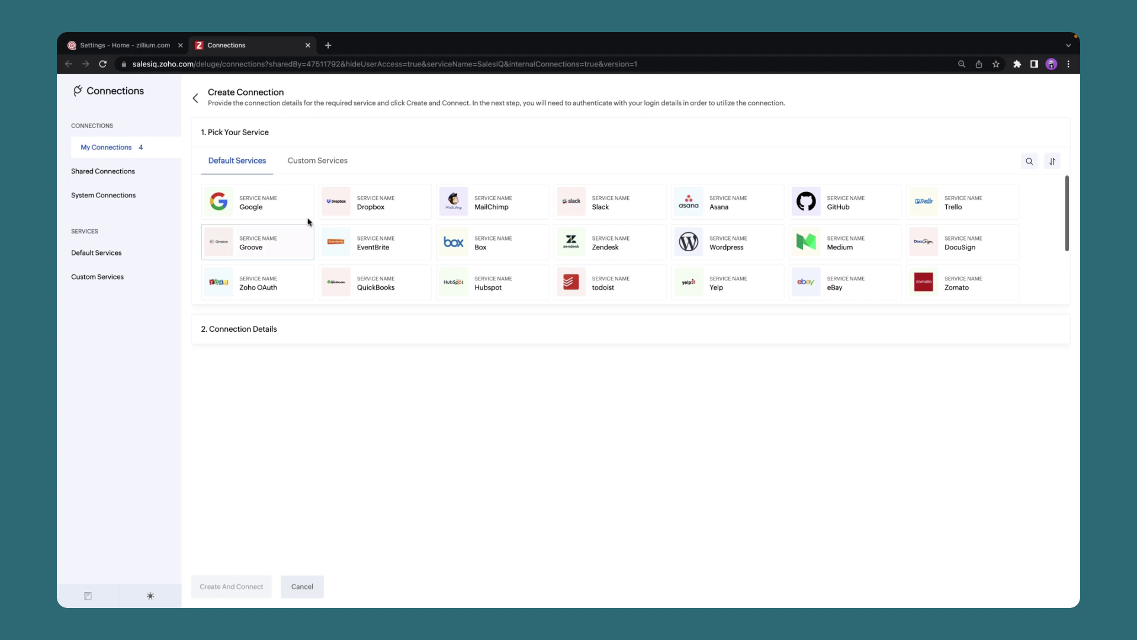
- Start a new custom service using OAuth2 authentication with the Authorization Code grant type
{"action": "left_click", "coordinate": [317, 161]}
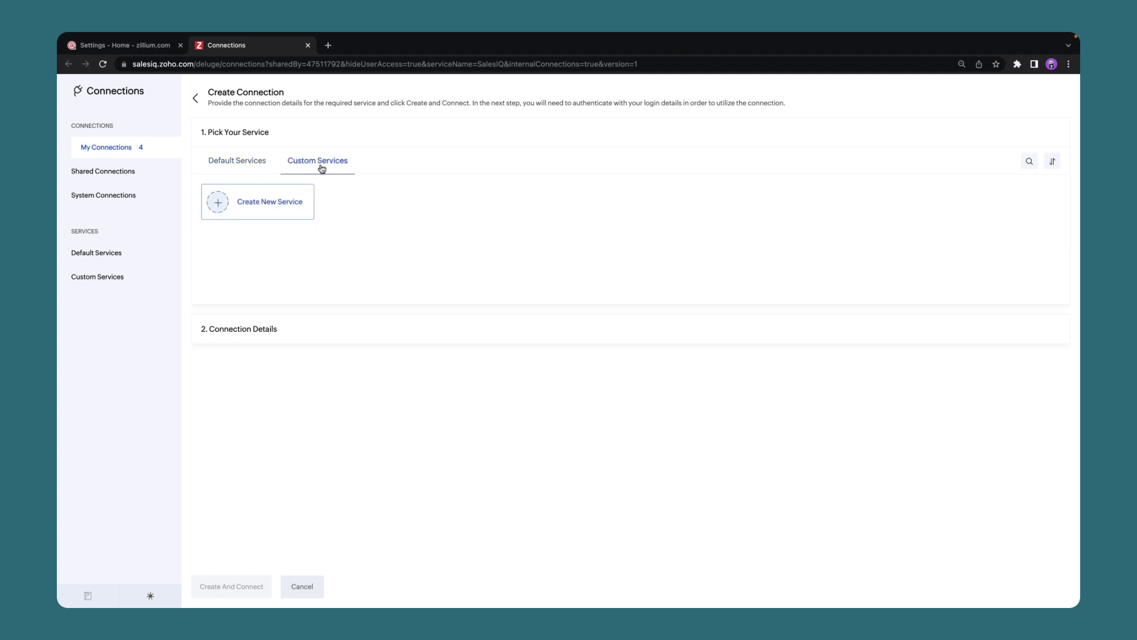
{"action": "left_click", "coordinate": [289, 203]}
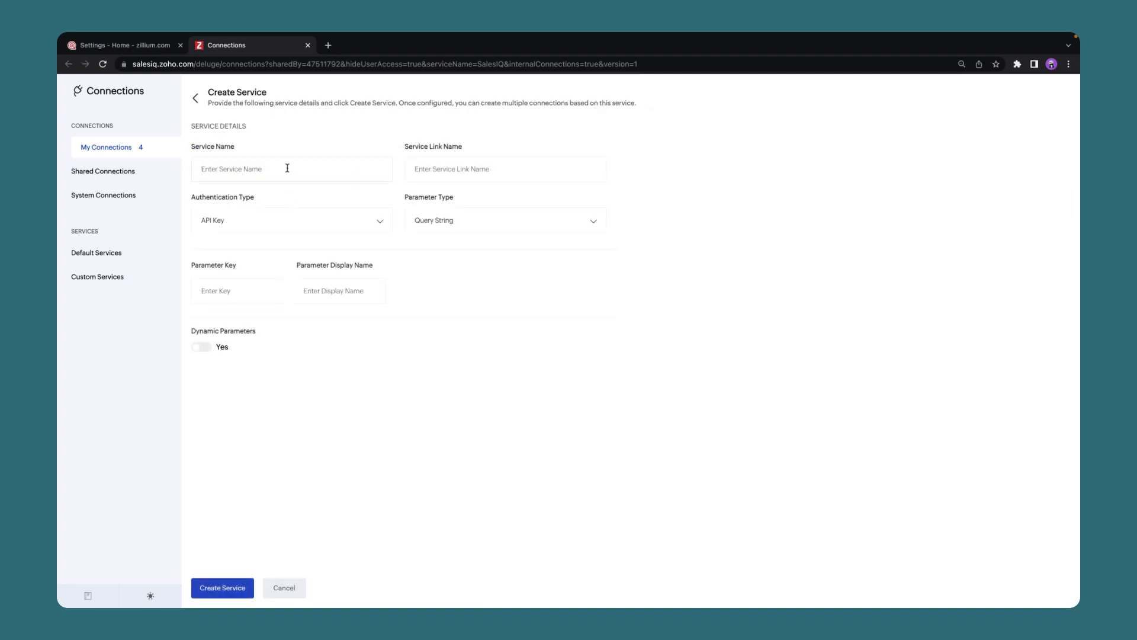
{"action": "type", "text": "Microsoft"}
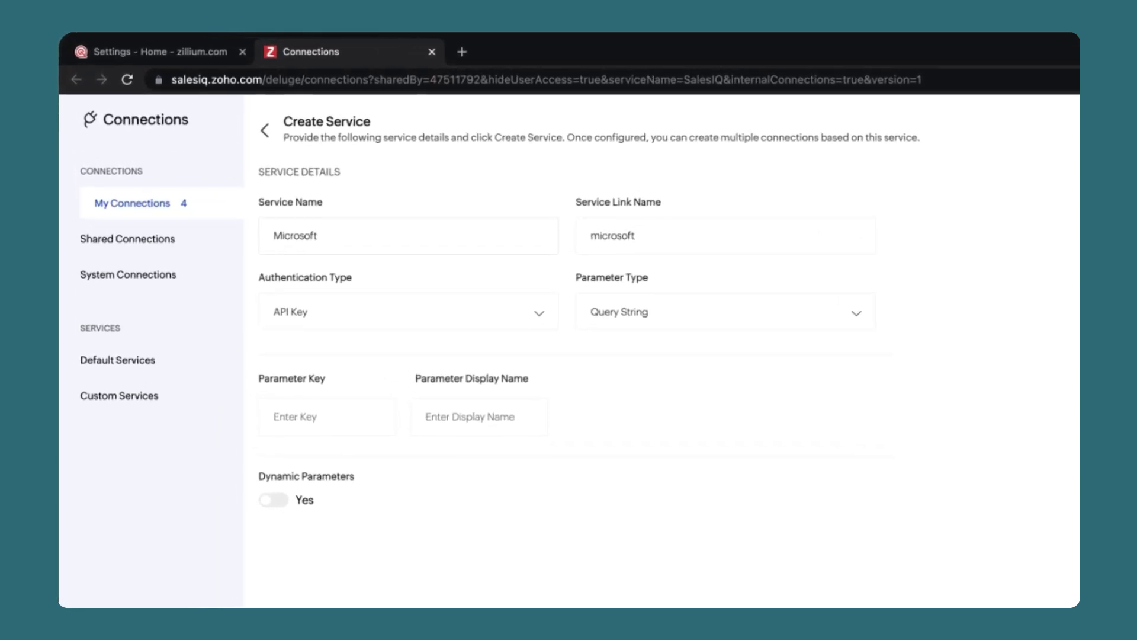
{"action": "type", "text": " Service"}
{"action": "left_click", "coordinate": [483, 315]}
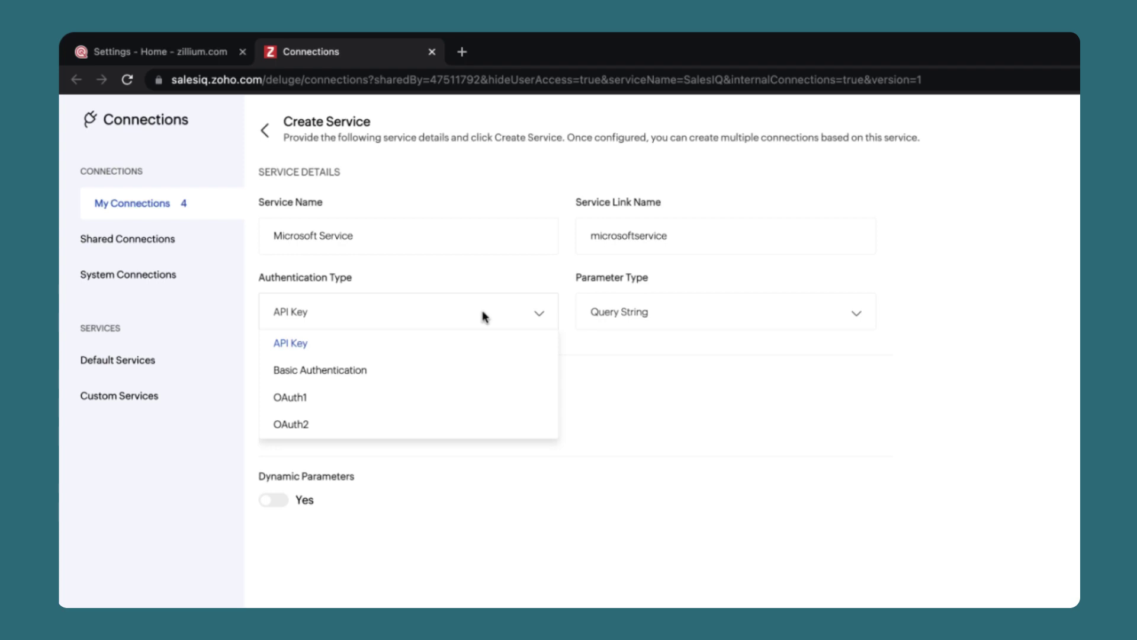
{"action": "left_click", "coordinate": [457, 424]}
{"action": "left_click", "coordinate": [462, 385]}
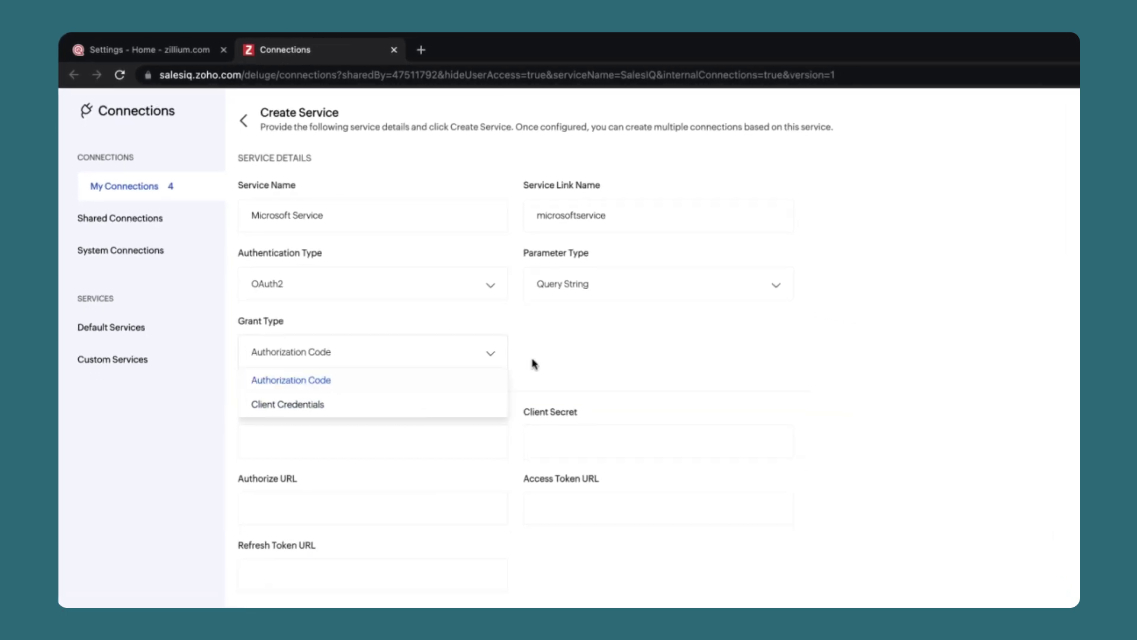
- Paste the Client ID, client secret, and Microsoft authorize, access token and refresh token URLs
{"action": "left_click", "coordinate": [232, 342]}
{"action": "key", "text": "ctrl+v"}
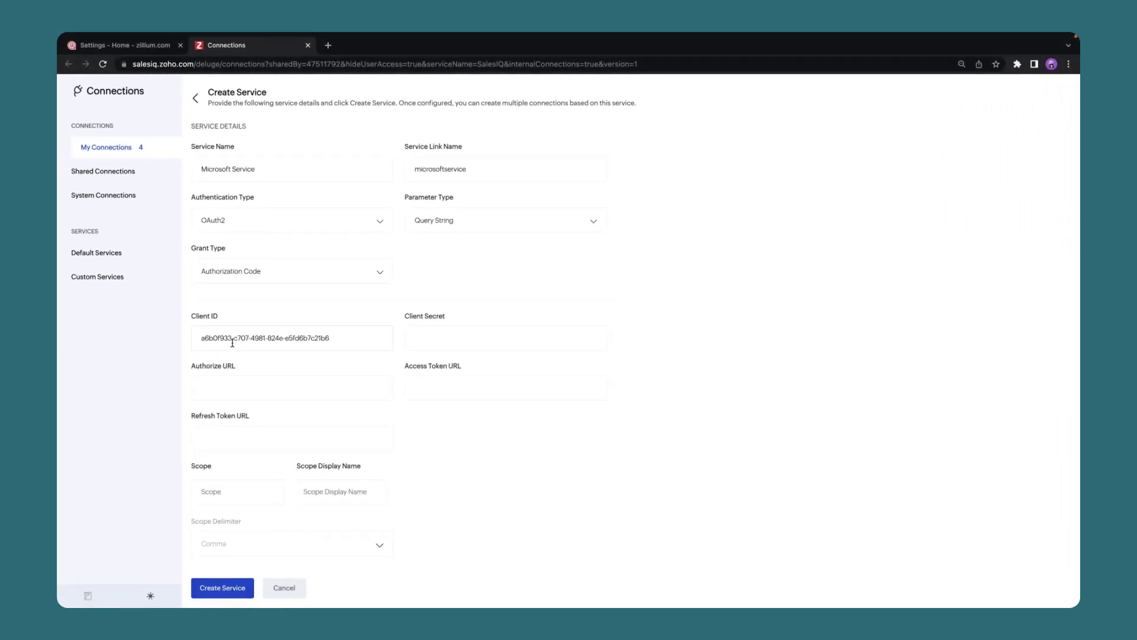
{"action": "left_click", "coordinate": [447, 338]}
{"action": "key", "text": "ctrl+v"}
{"action": "key", "text": "ctrl+v"}
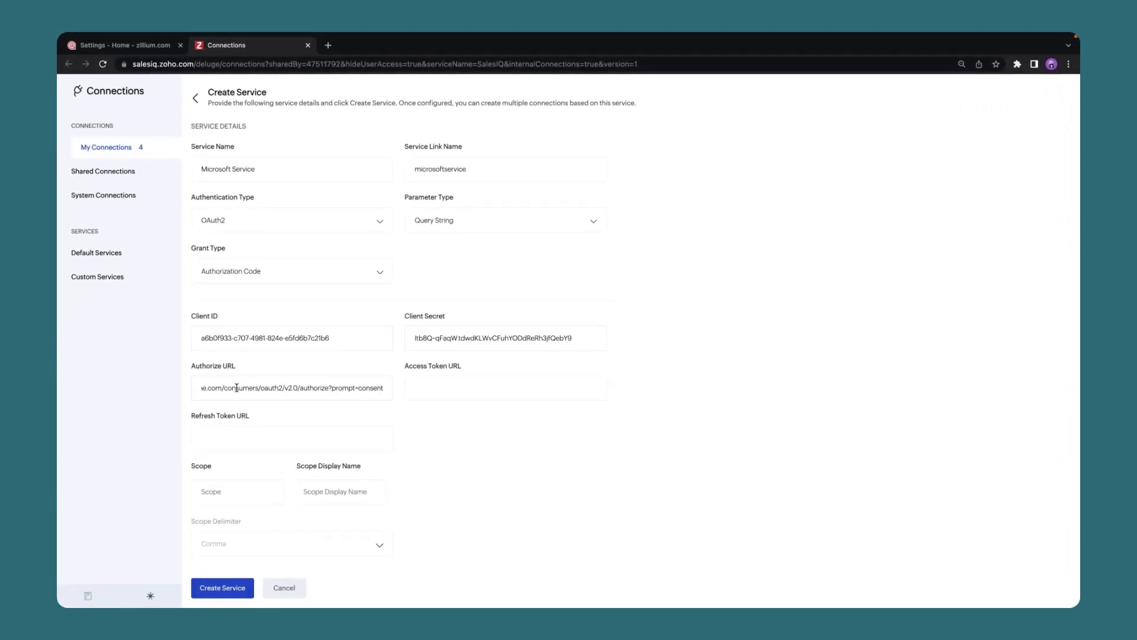
{"action": "key", "text": "Tab"}
{"action": "key", "text": "ctrl+v"}
{"action": "key", "text": "Tab"}
{"action": "key", "text": "ctrl+v"}
{"action": "scroll", "coordinate": [312, 444], "scroll_direction": "down", "scroll_amount": 1}
- Add the Files.ReadWrite.All scope with its display name and create the Microsoft Service
{"action": "key", "text": "Tab"}
{"action": "type", "text": "Files.ReadW"}
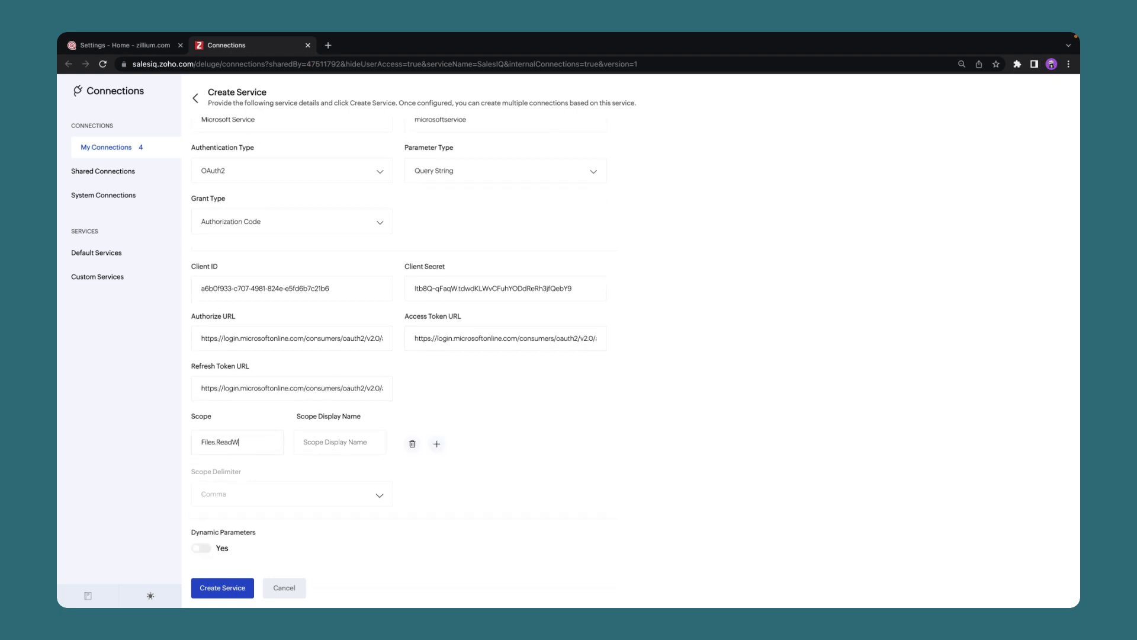
{"action": "type", "text": "rite.All"}
{"action": "key", "text": "ctrl+a"}
{"action": "key", "text": "ctrl+c"}
{"action": "key", "text": "Tab"}
{"action": "key", "text": "ctrl+v"}
{"action": "scroll", "coordinate": [421, 488], "scroll_direction": "down", "scroll_amount": 1}
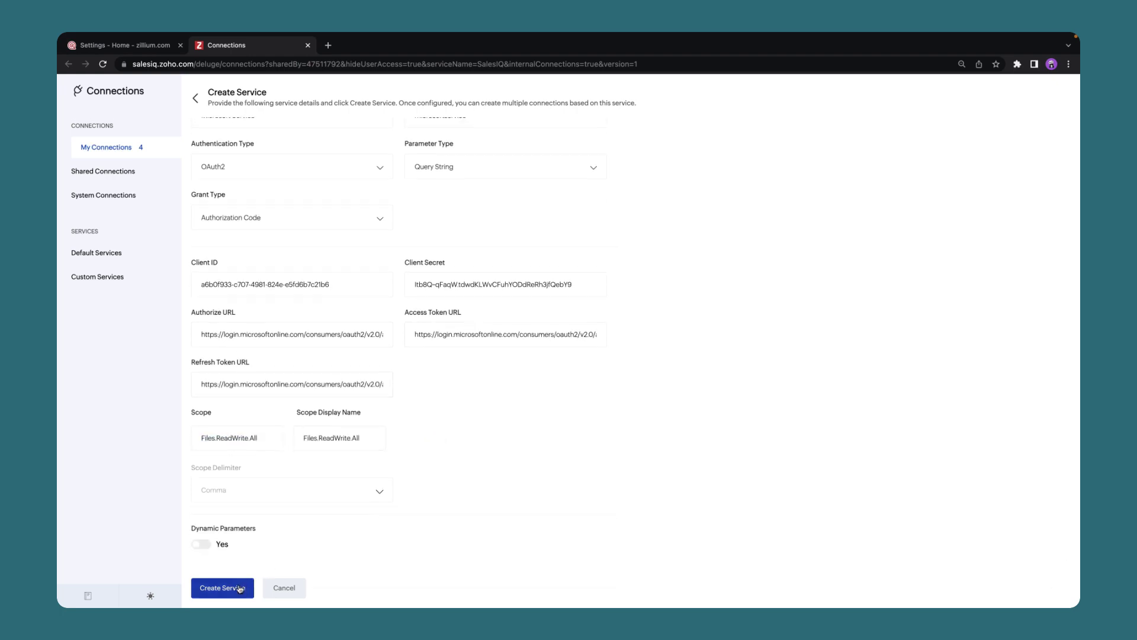
{"action": "left_click", "coordinate": [240, 587]}
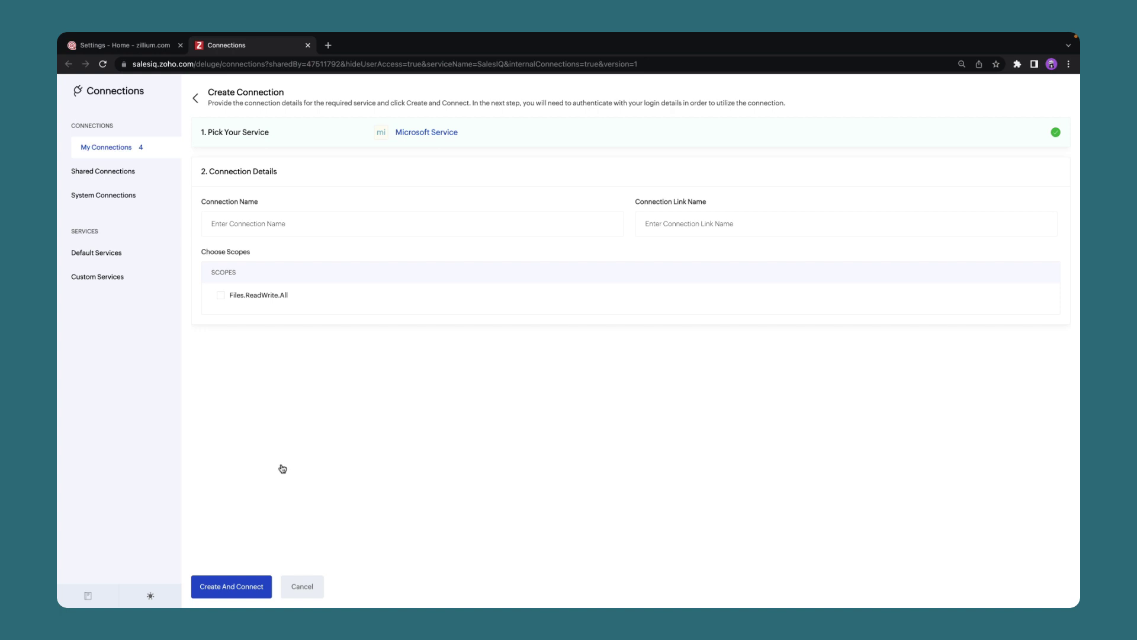
- Name the connection excel and grant it the Files.ReadWrite.All scope
{"action": "left_click", "coordinate": [388, 224]}
{"action": "type", "text": "excel"}
{"action": "left_click", "coordinate": [292, 299]}
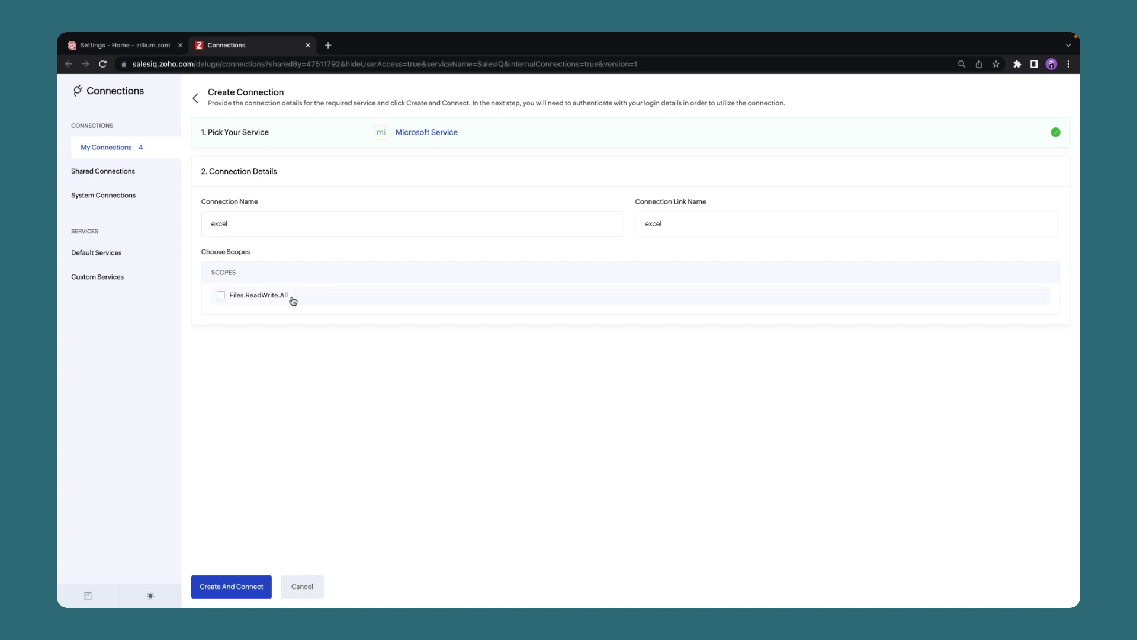
- Create and authorize the excel connection, then return to the AddRecordsExcel plug script
{"action": "left_click", "coordinate": [244, 586]}
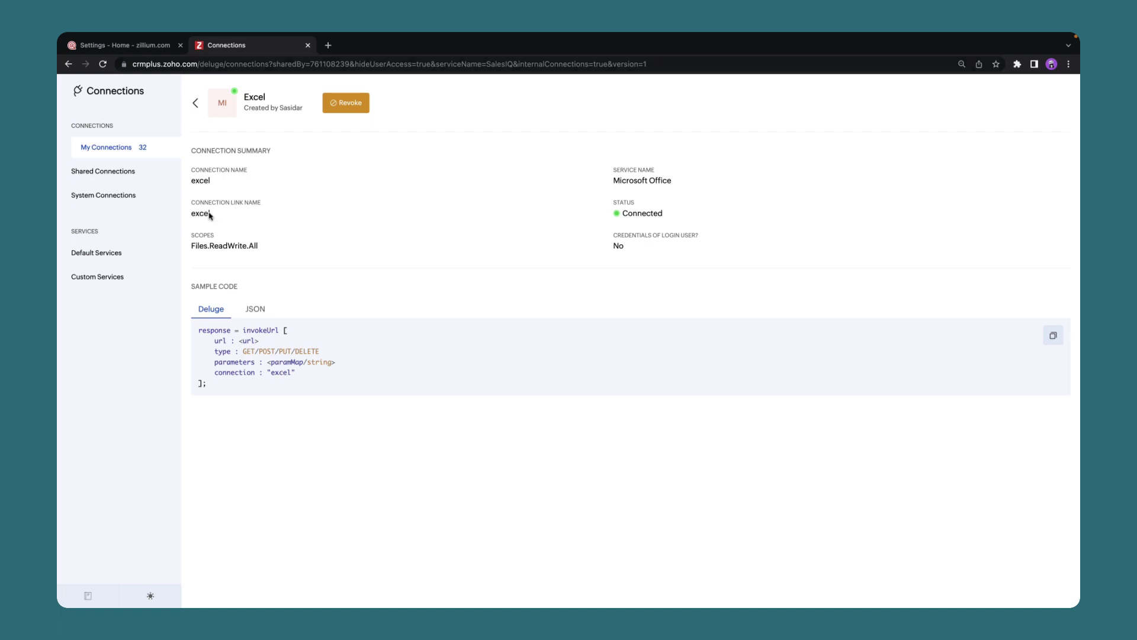
{"action": "left_click", "coordinate": [133, 46]}
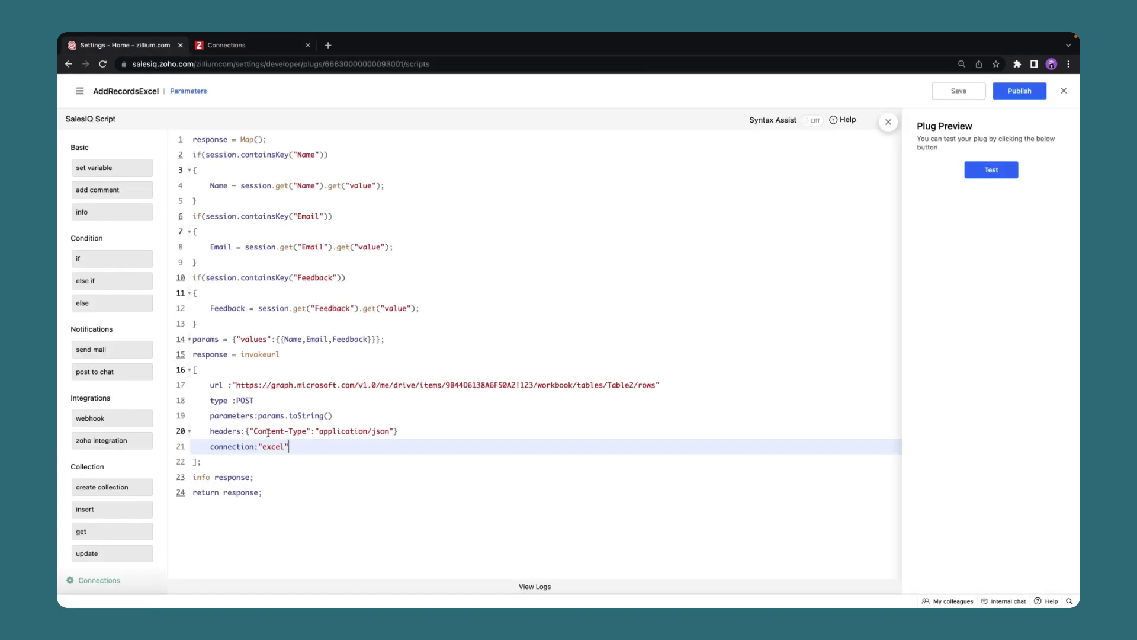